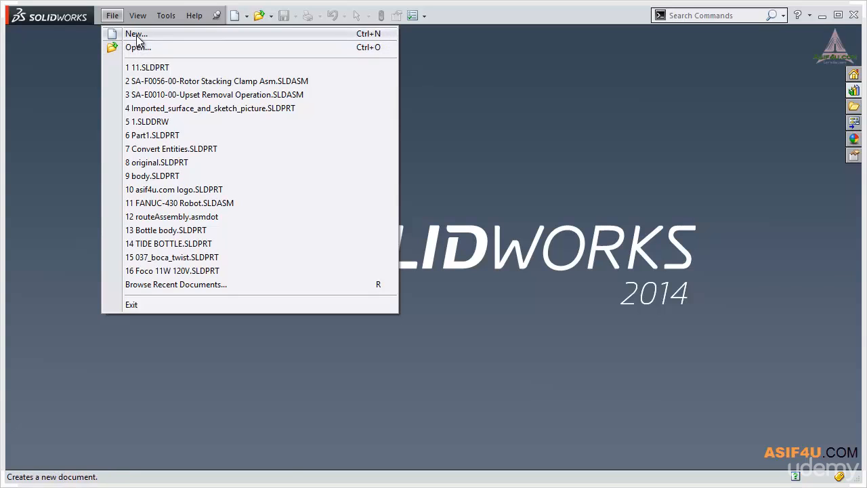
- Look over the advanced template lists for new documents and create a new part document
click(136, 34)
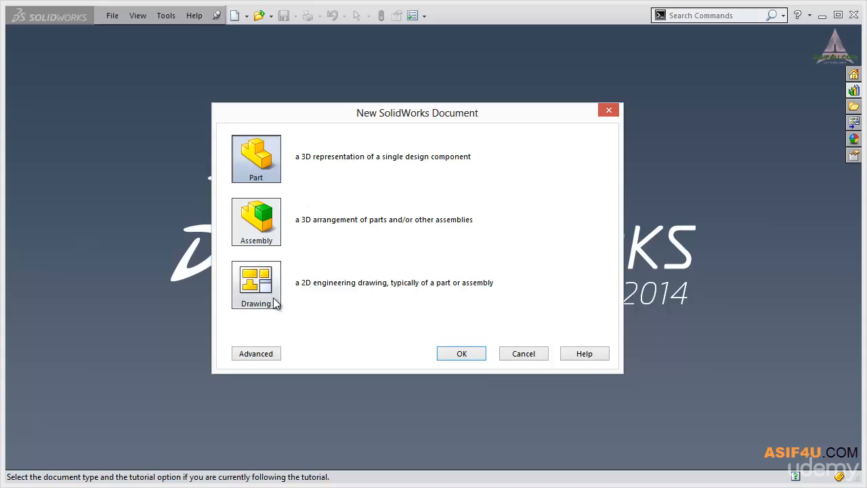
click(256, 354)
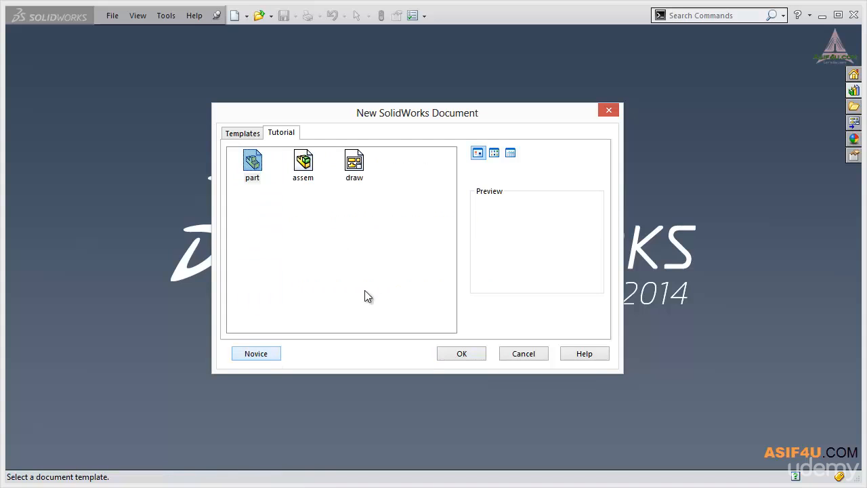
click(254, 135)
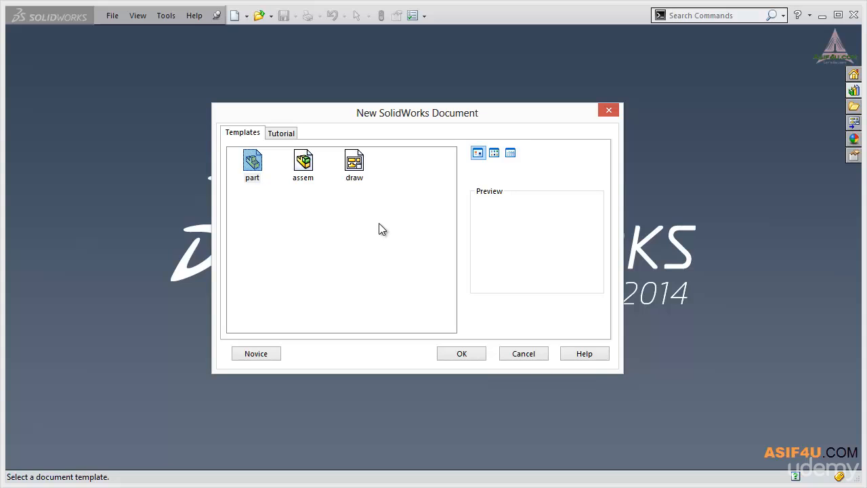
click(286, 133)
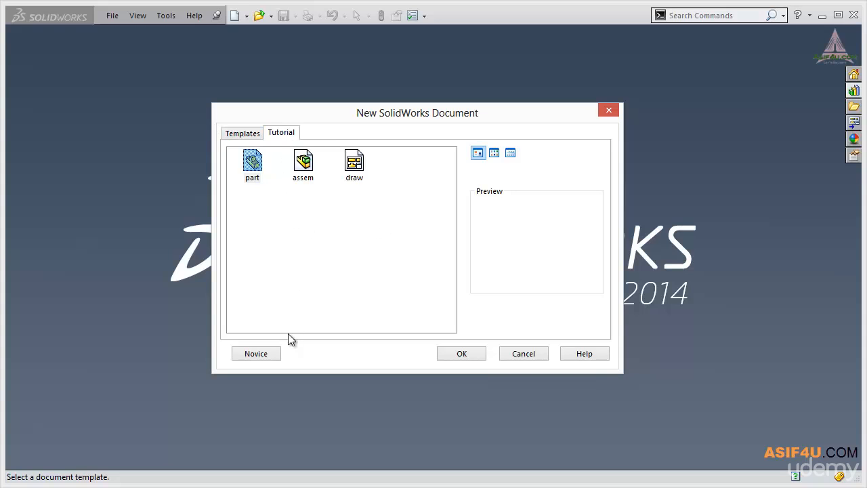
click(267, 352)
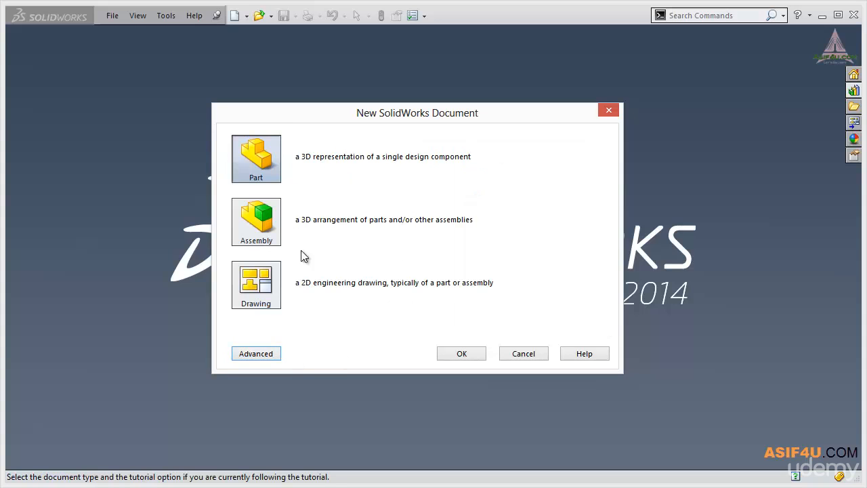
click(267, 170)
click(461, 353)
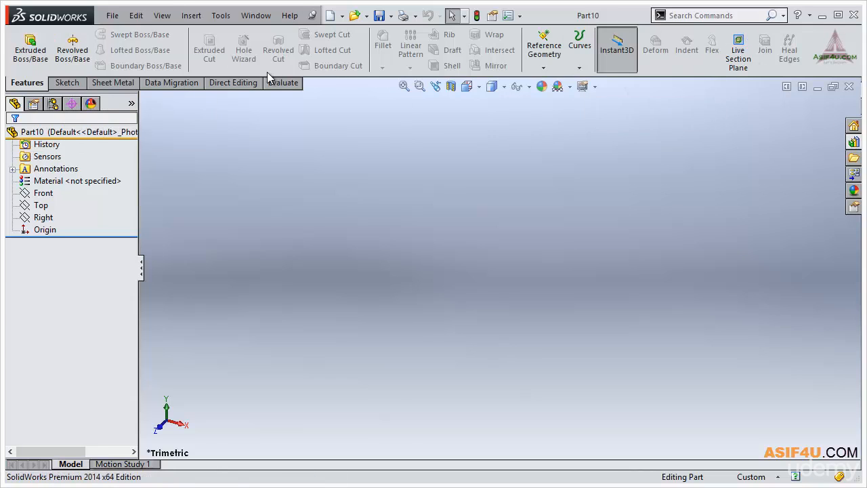
- Examine the Features, Sketch, Sheet Metal, Data Migration and Direct Editing command sets of the part environment
click(68, 83)
click(114, 83)
click(162, 83)
click(224, 82)
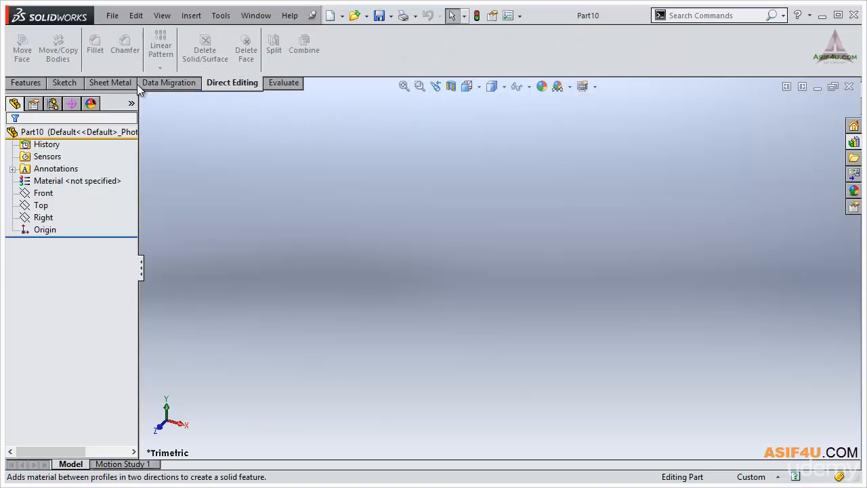
click(36, 83)
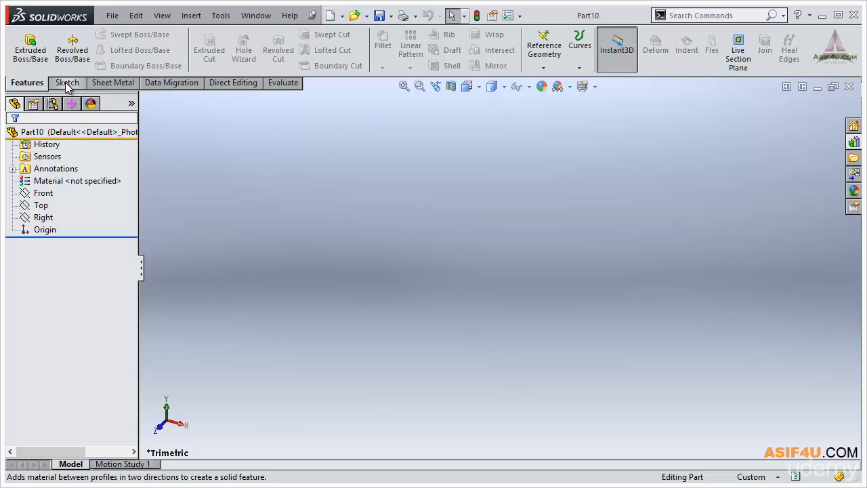
click(68, 83)
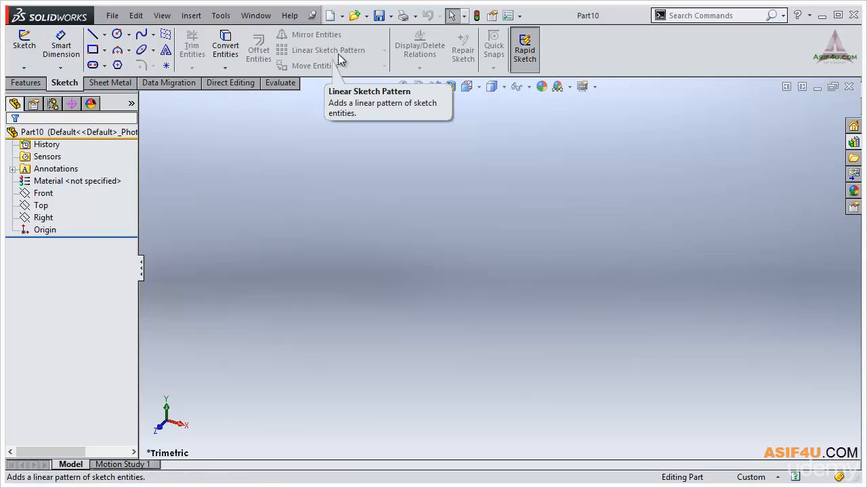
click(26, 82)
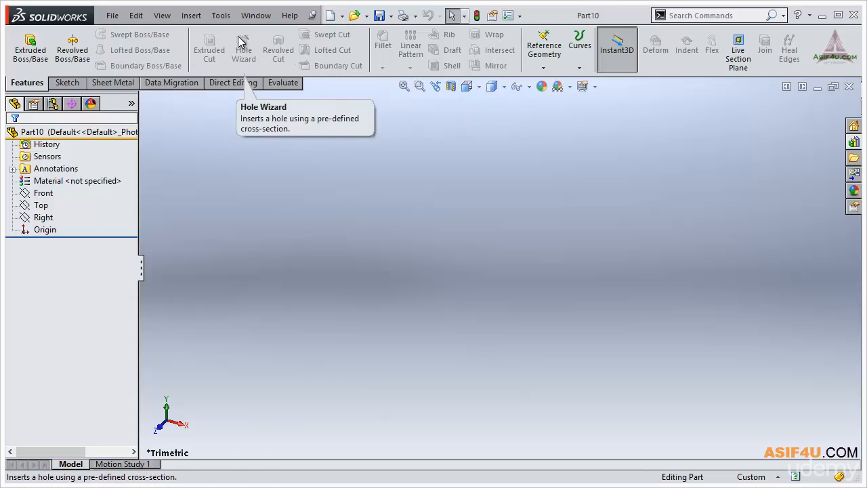
click(66, 83)
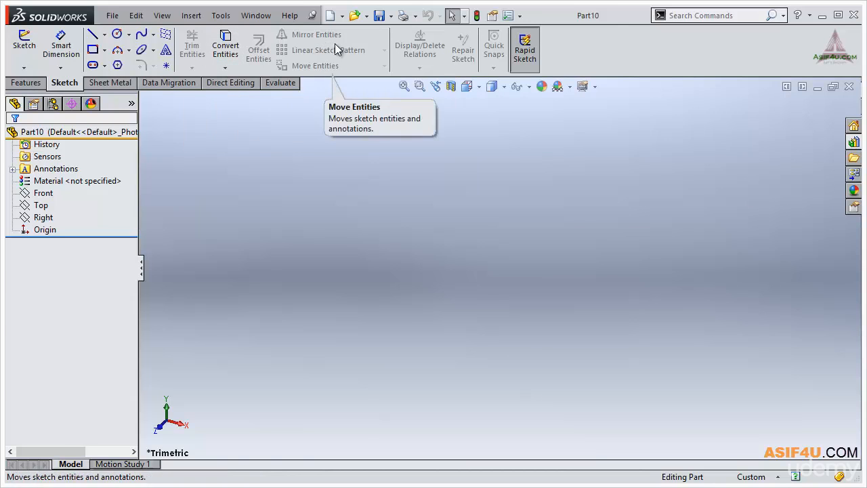
- Turn the CommandManager's large buttons with text off and back on
right_click(583, 42)
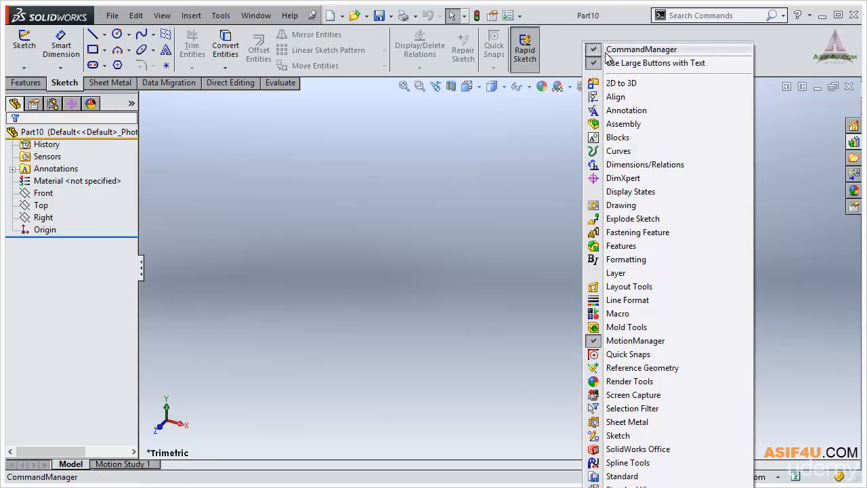
click(692, 64)
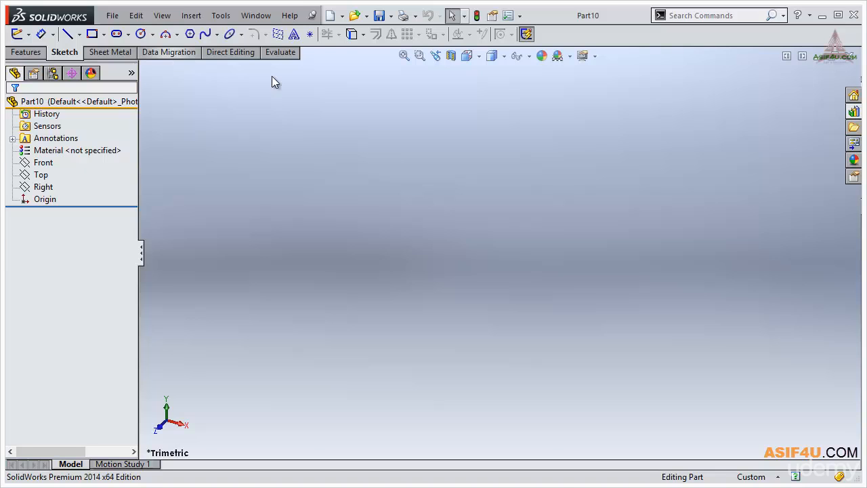
right_click(546, 34)
click(572, 54)
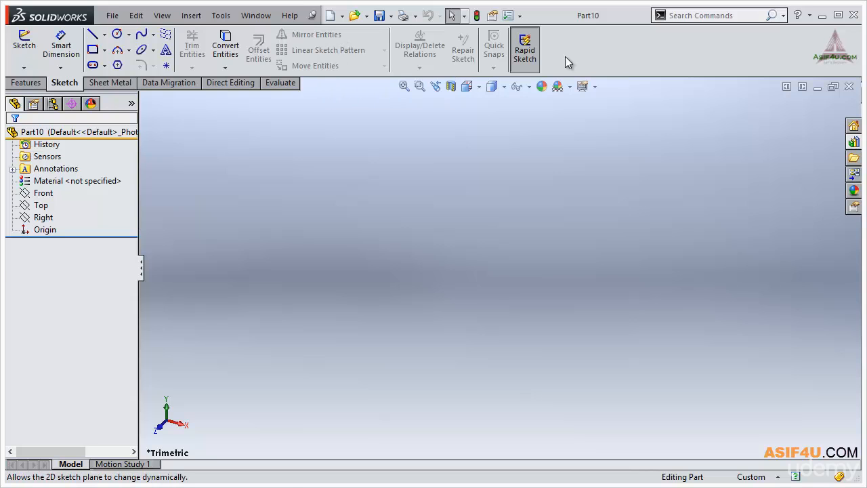
click(112, 19)
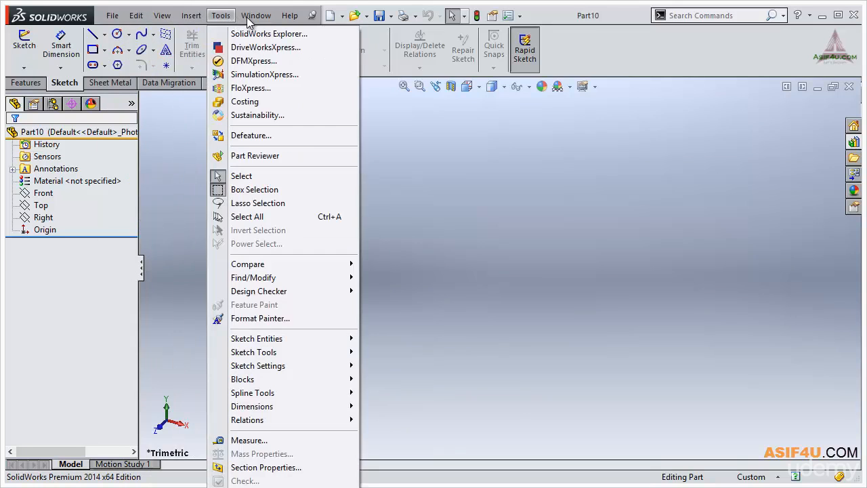
mouse_move(234, 19)
mouse_move(136, 15)
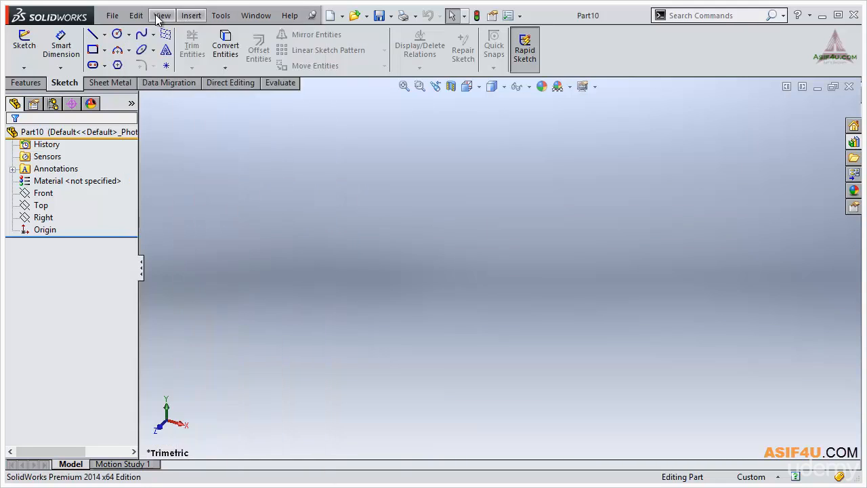
click(112, 16)
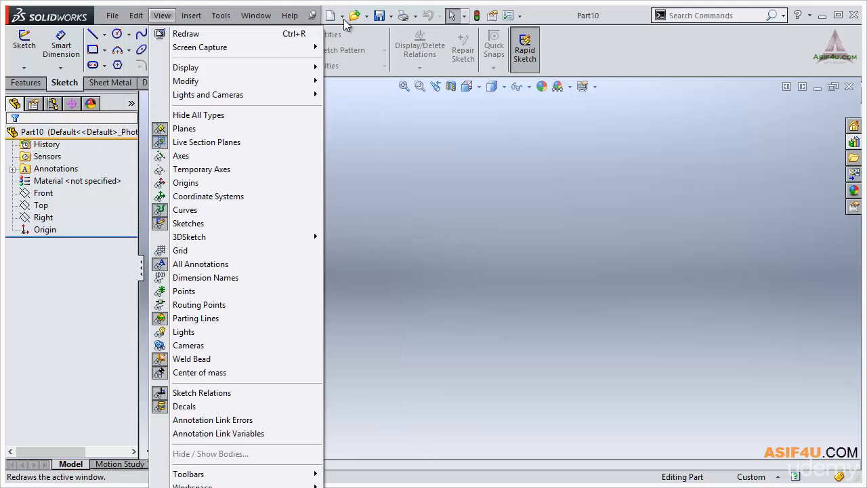
mouse_move(289, 15)
click(493, 180)
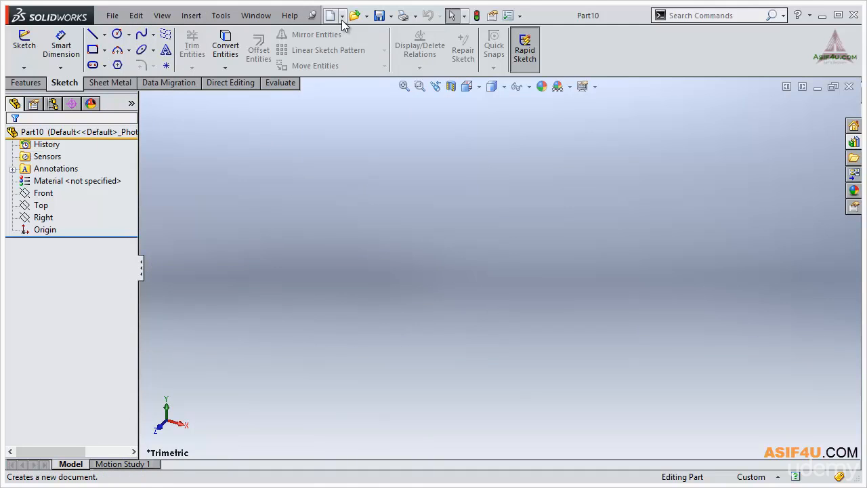
click(331, 16)
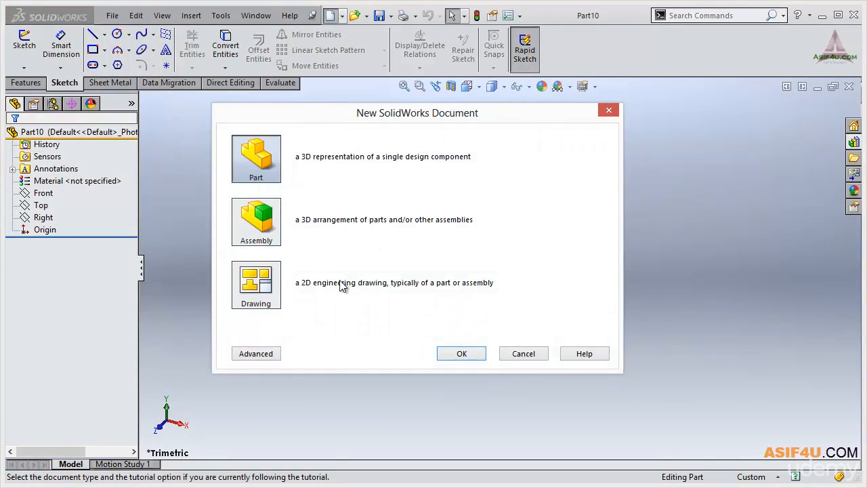
click(525, 358)
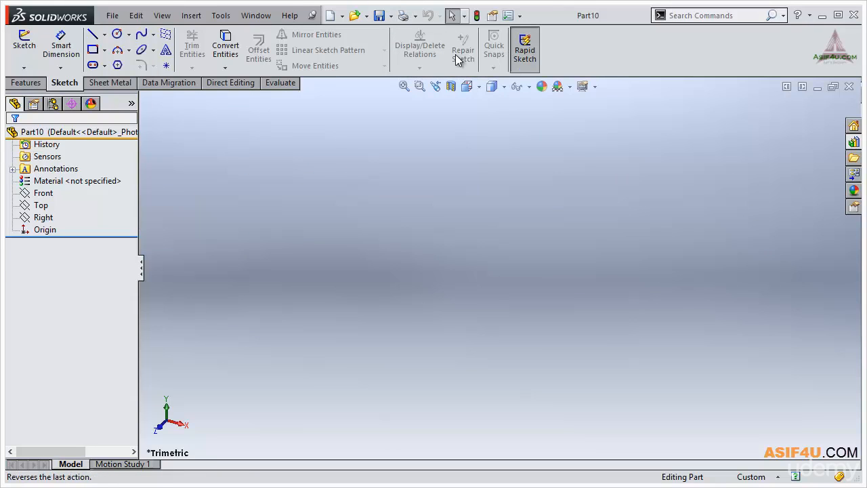
- Review the General system options and the Drafting Standard document properties, then close the options without changes
click(508, 16)
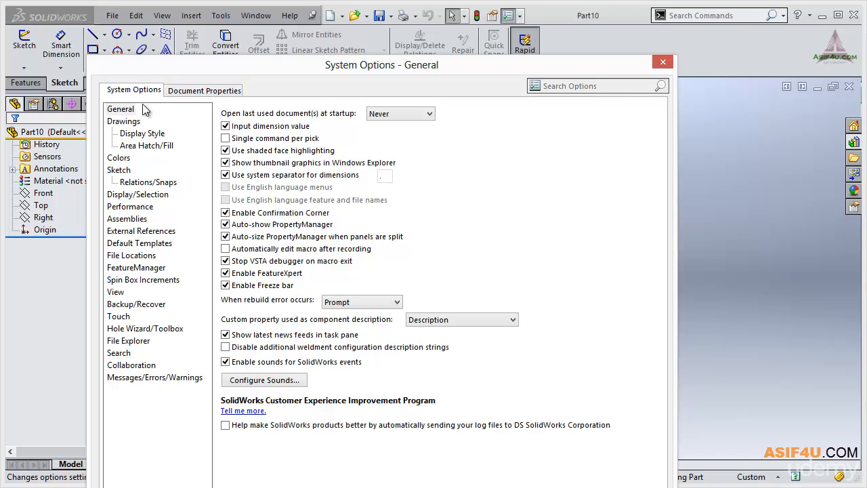
click(183, 95)
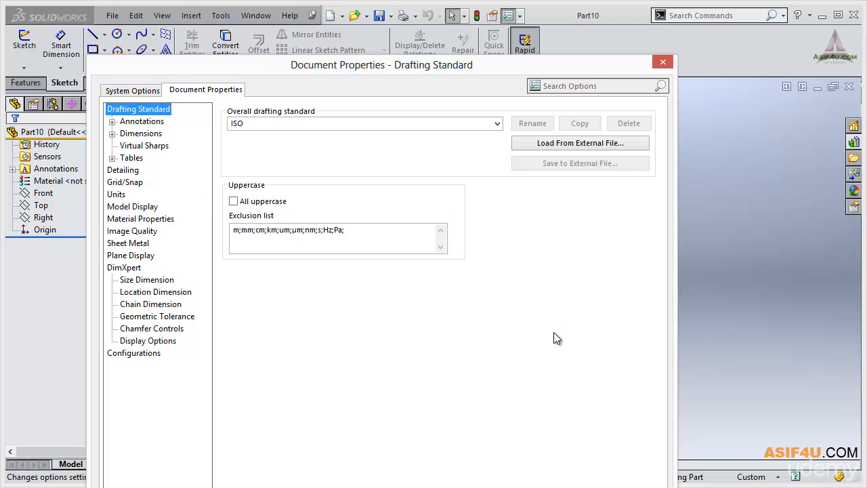
drag(509, 73, 465, 69)
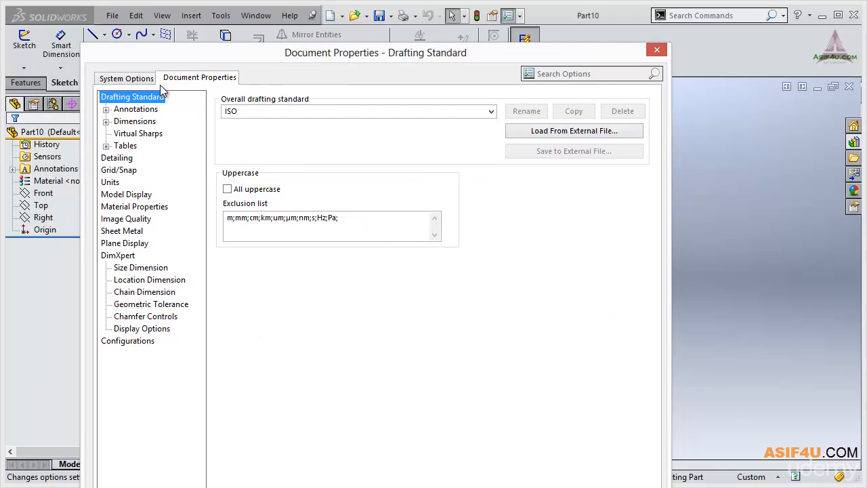
click(132, 78)
click(657, 52)
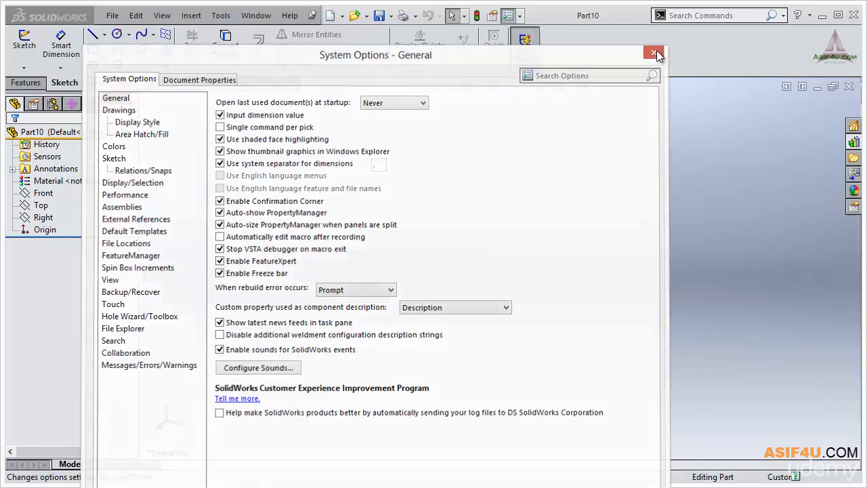
- Review the available search scopes and keep the search set to Commands
click(710, 15)
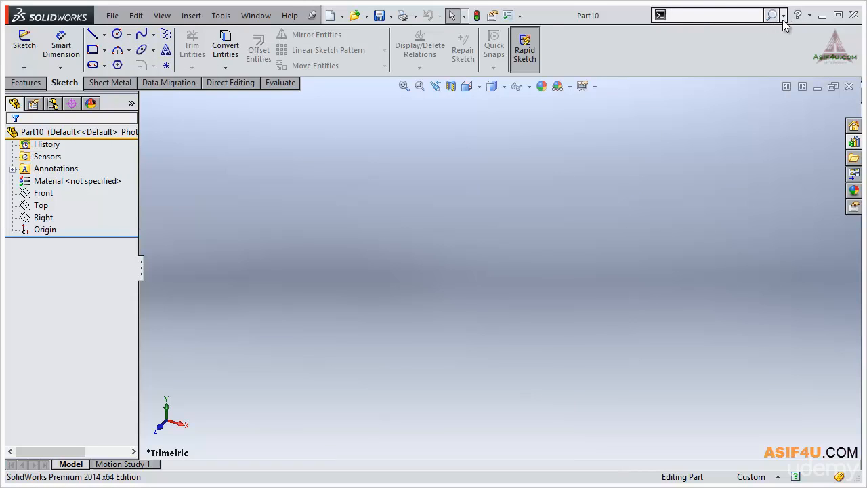
click(783, 19)
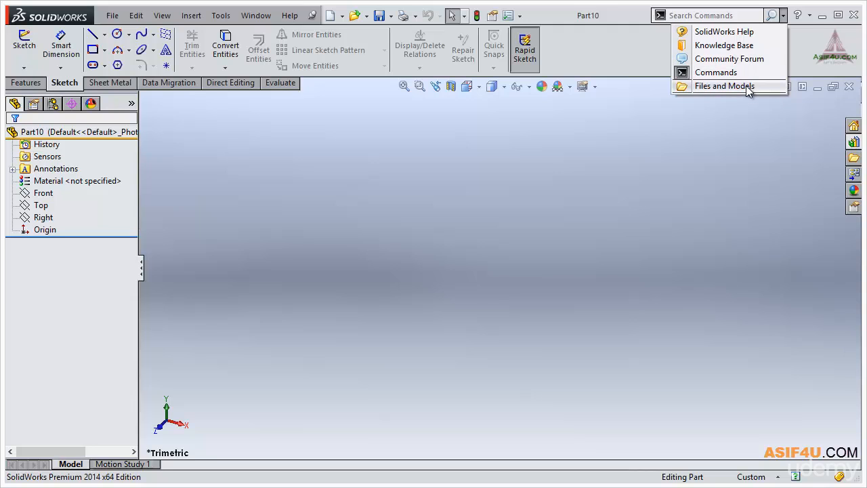
click(711, 73)
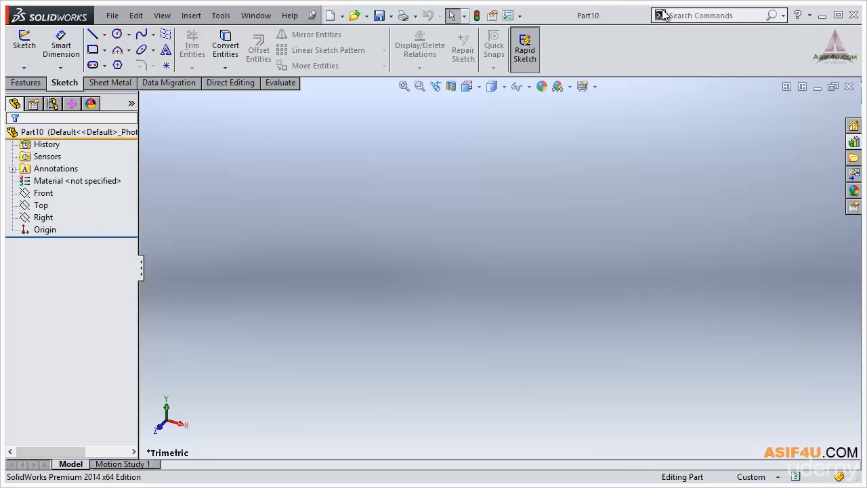
click(782, 15)
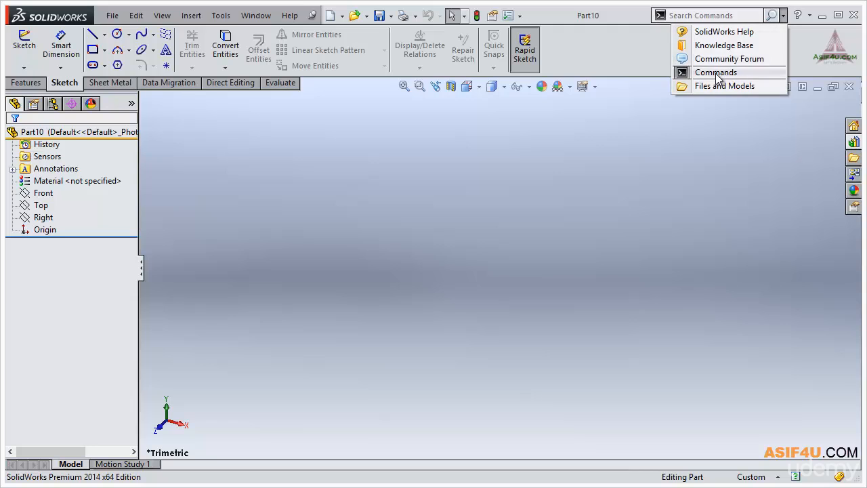
click(641, 47)
click(693, 17)
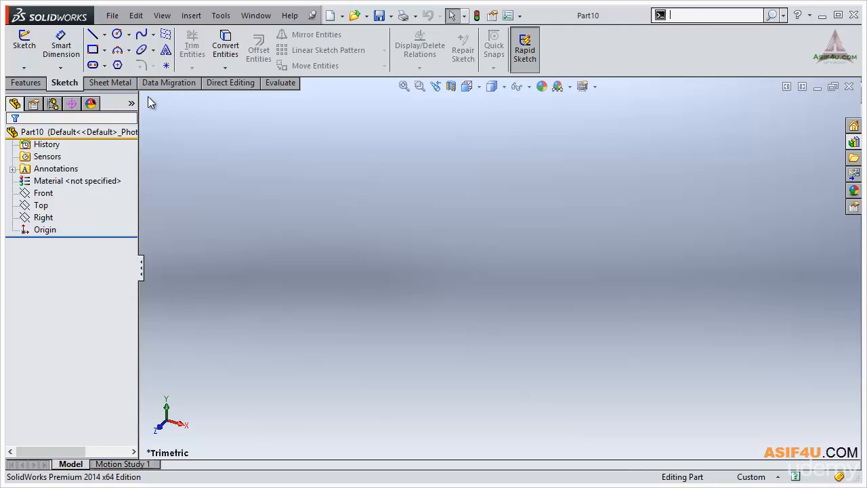
- Search the commands for "fill" and compare with the tools offered in the Features and Sketch command sets
click(25, 83)
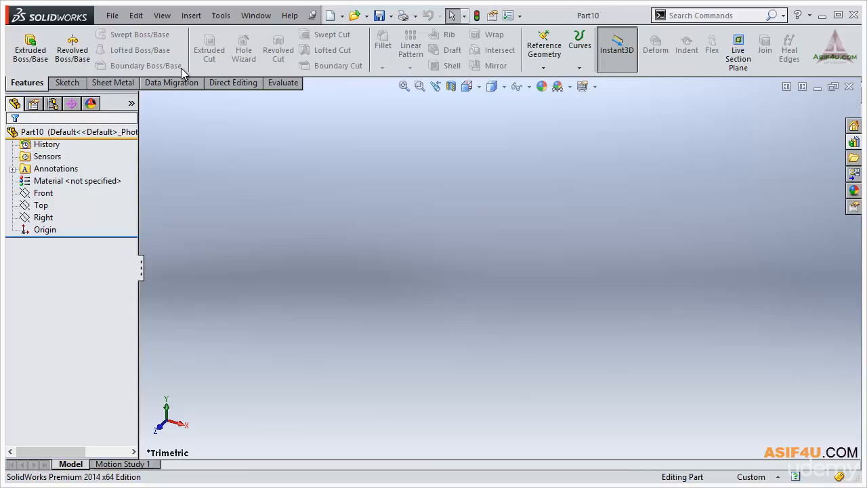
click(67, 84)
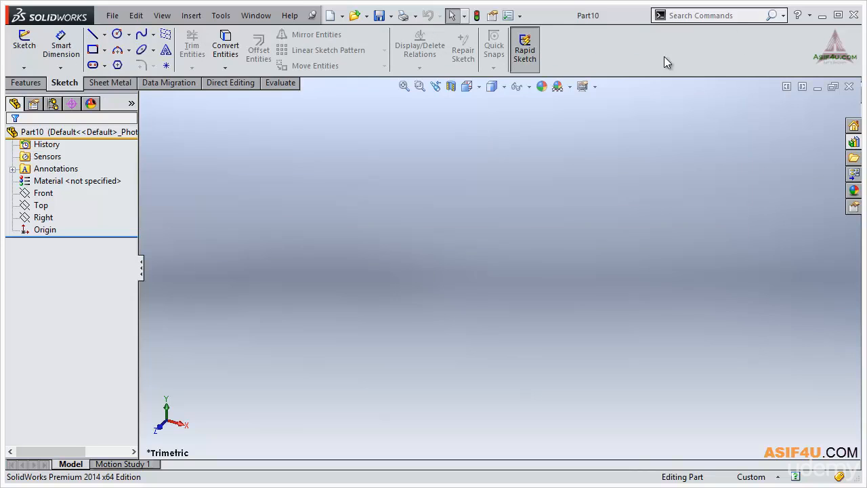
click(717, 17)
text(fil)
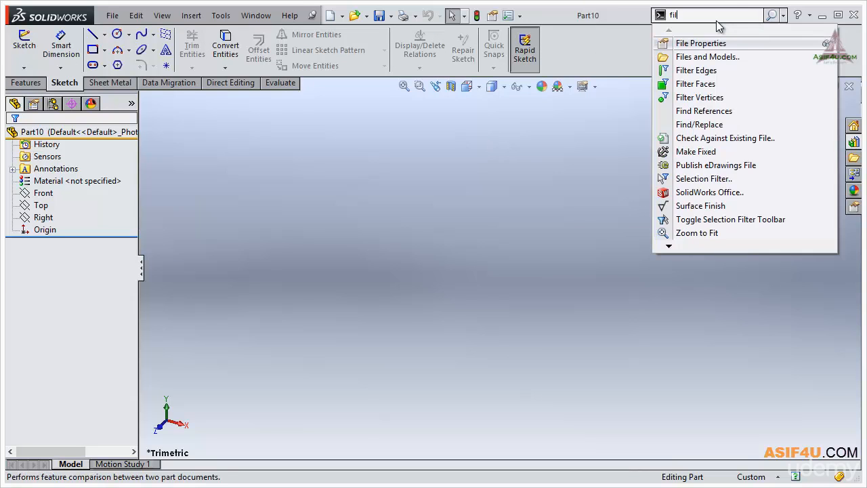
text(l)
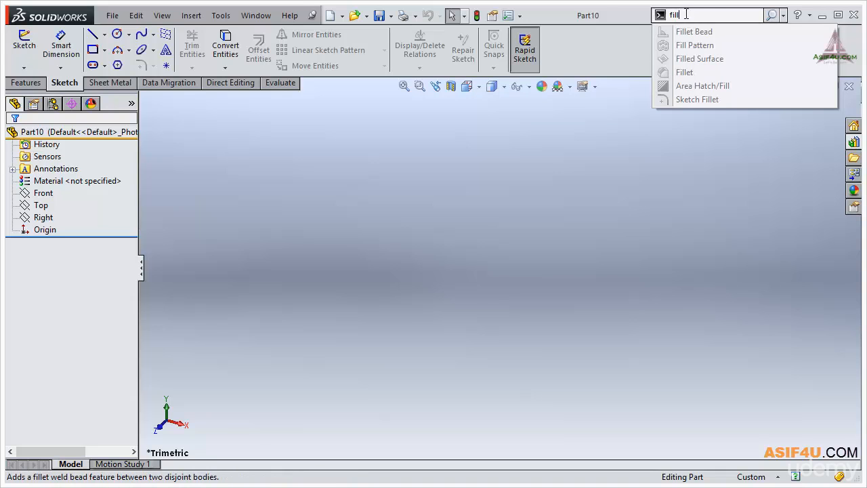
drag(683, 14, 639, 13)
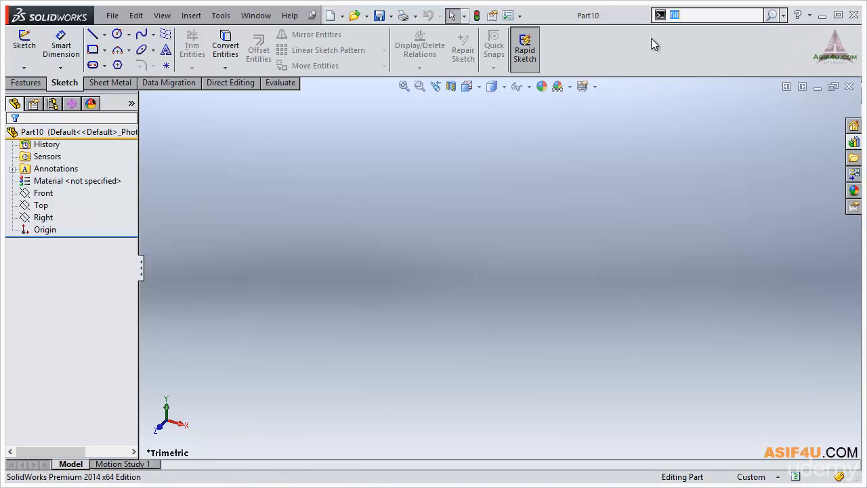
click(26, 82)
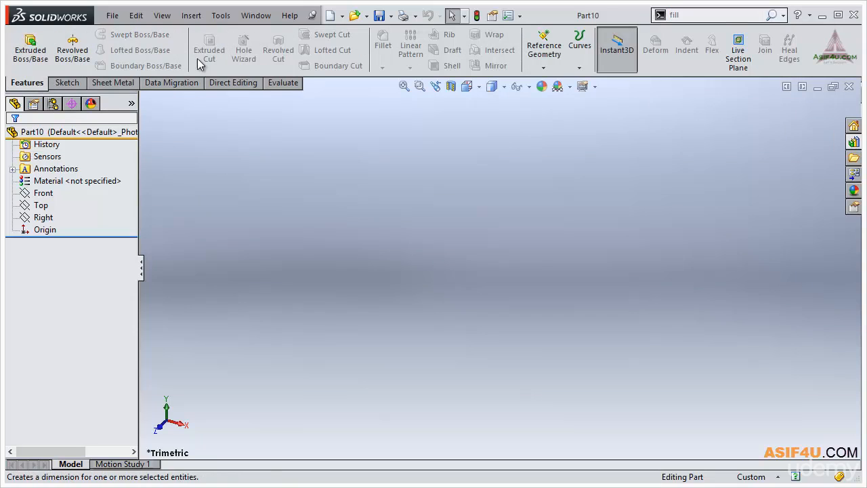
- Search the commands for "he", start Helix and Spiral from the results, and cancel it
click(686, 16)
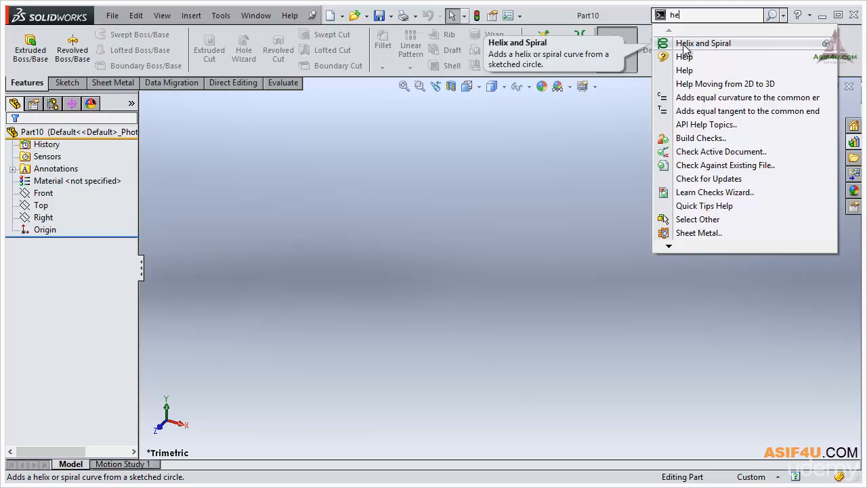
click(720, 44)
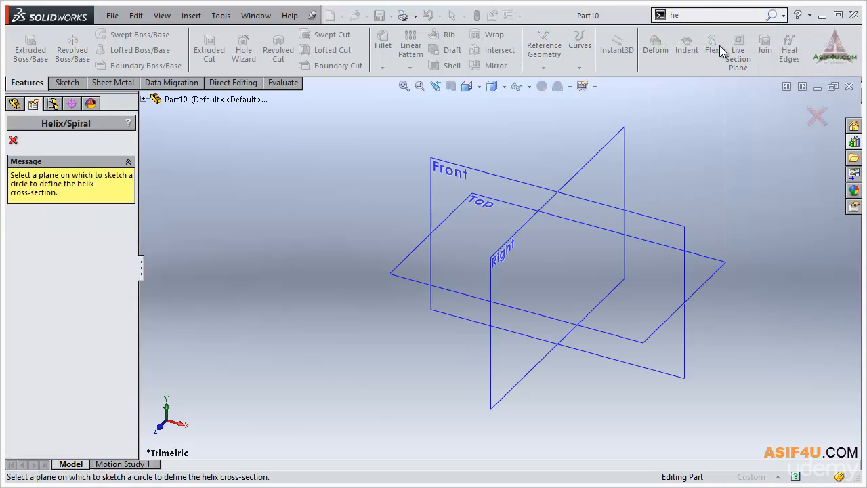
click(13, 140)
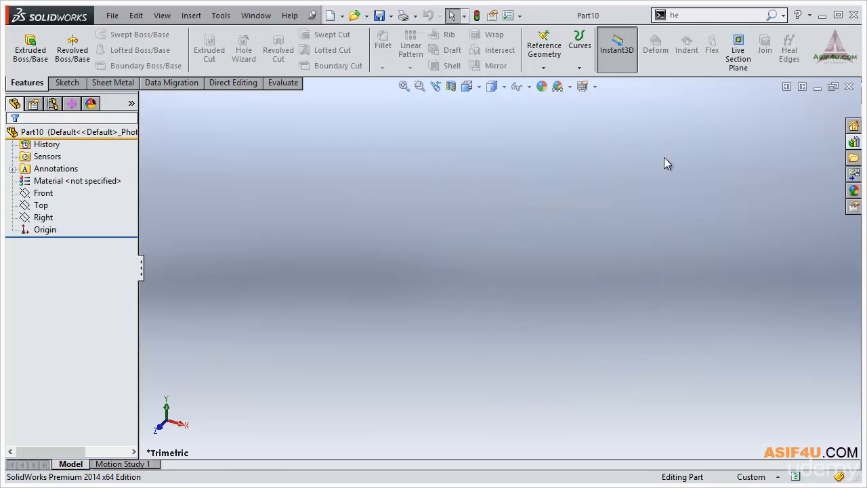
- Search for "he" again, show where Helix and Spiral is located among the Curves commands, and clear the search
click(705, 14)
text(he)
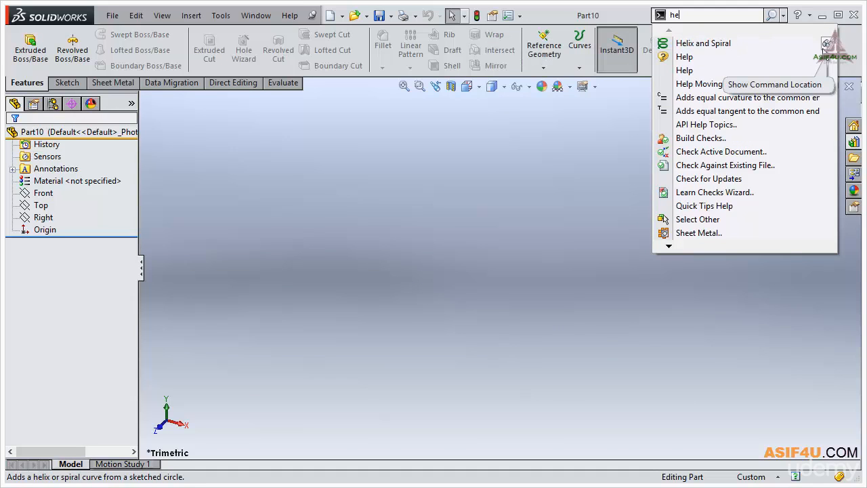
click(828, 46)
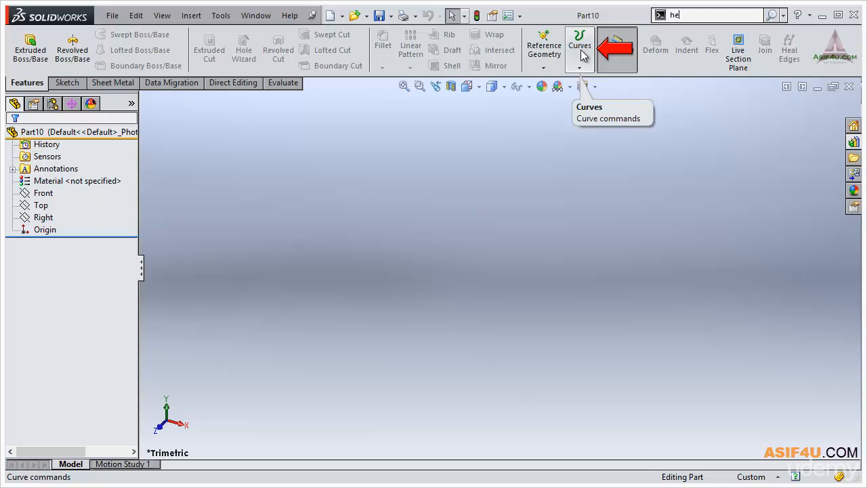
click(579, 69)
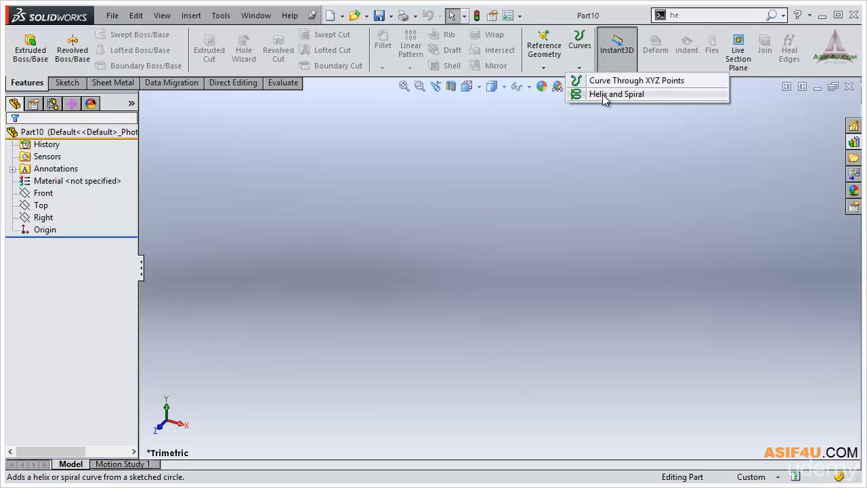
click(641, 237)
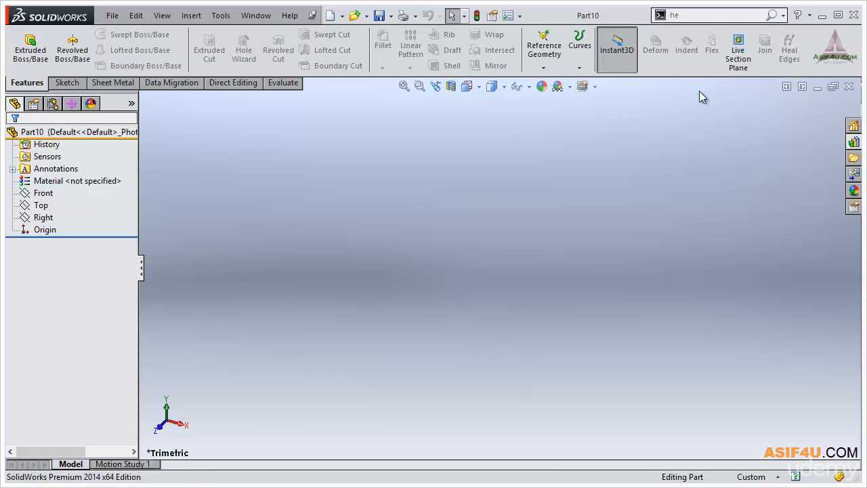
click(687, 16)
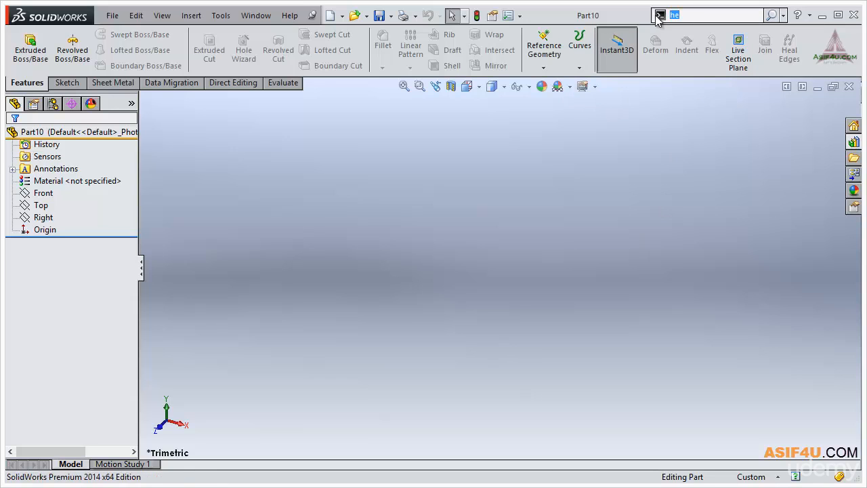
key(BackSpace)
- Start a sketch on the Front plane and exit it without drawing anything
click(41, 194)
click(42, 176)
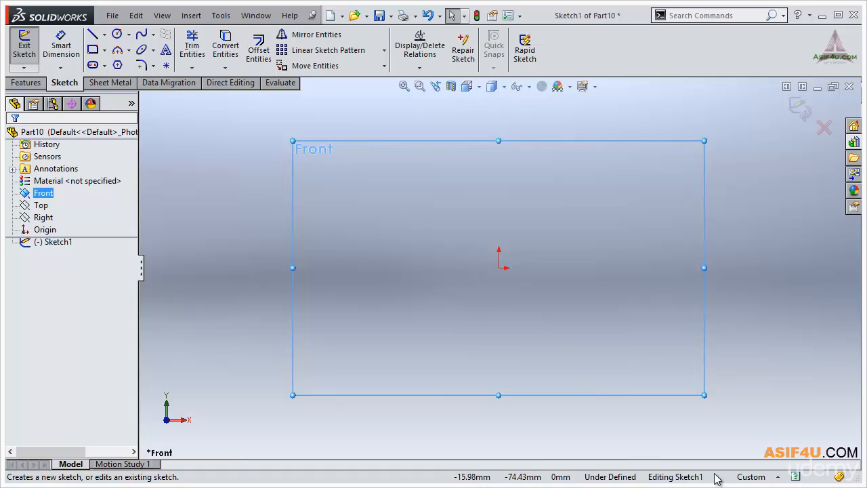
click(796, 117)
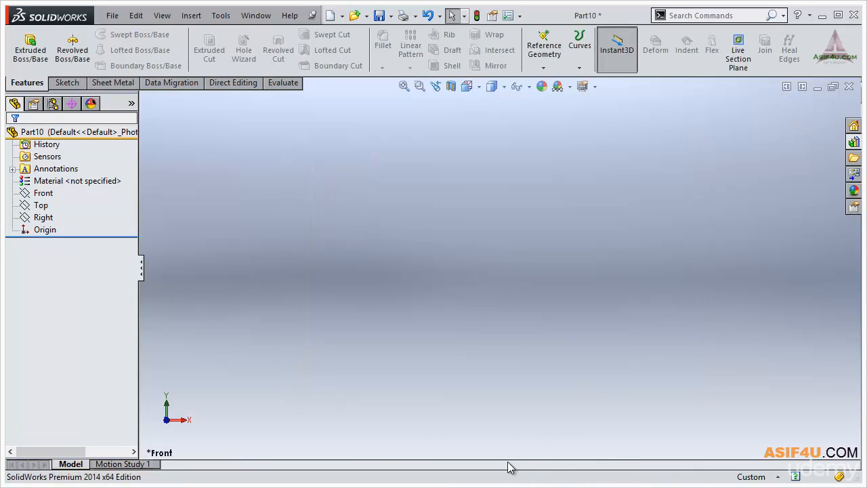
- Set the document's unit system to MMGS (millimeter, gram, second) in the document properties
click(750, 477)
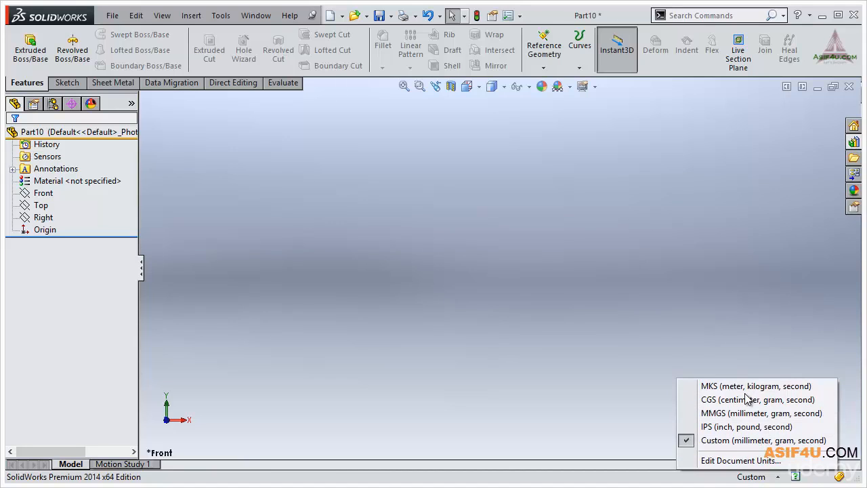
click(509, 15)
click(188, 80)
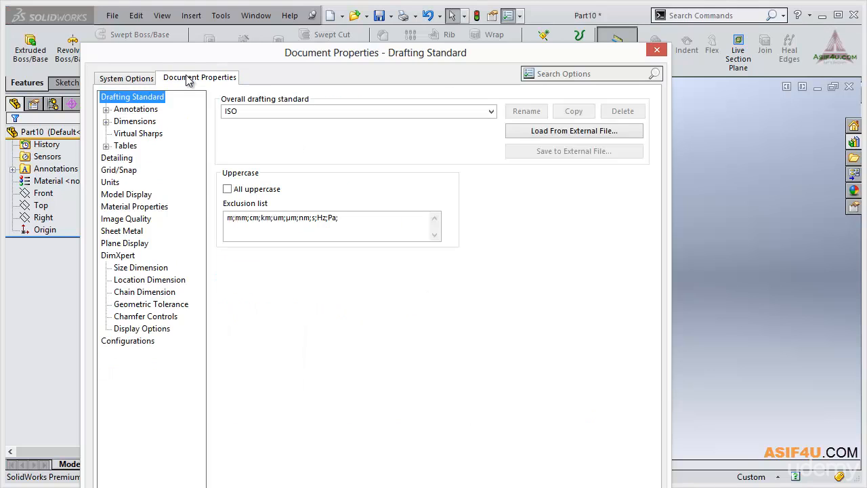
click(111, 183)
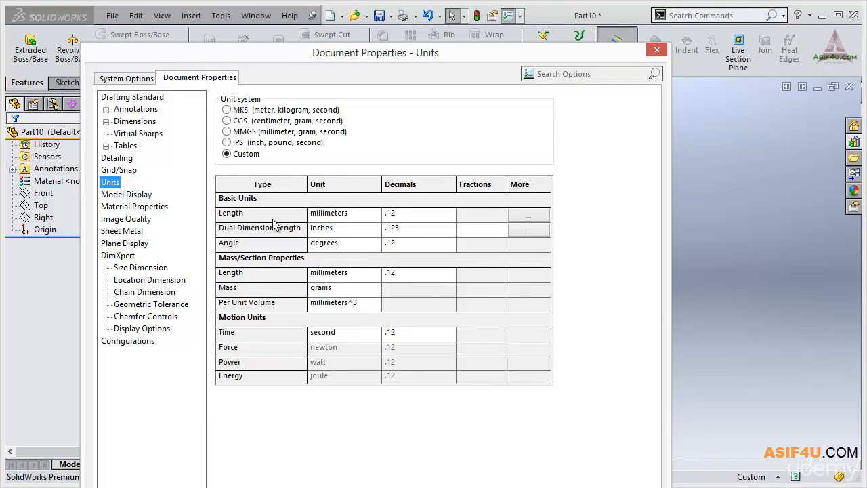
click(226, 132)
drag(271, 58, 129, 7)
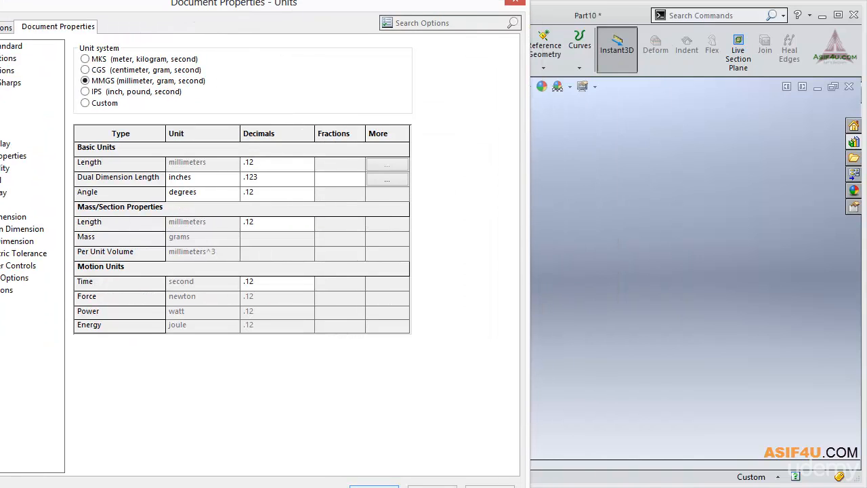
click(374, 485)
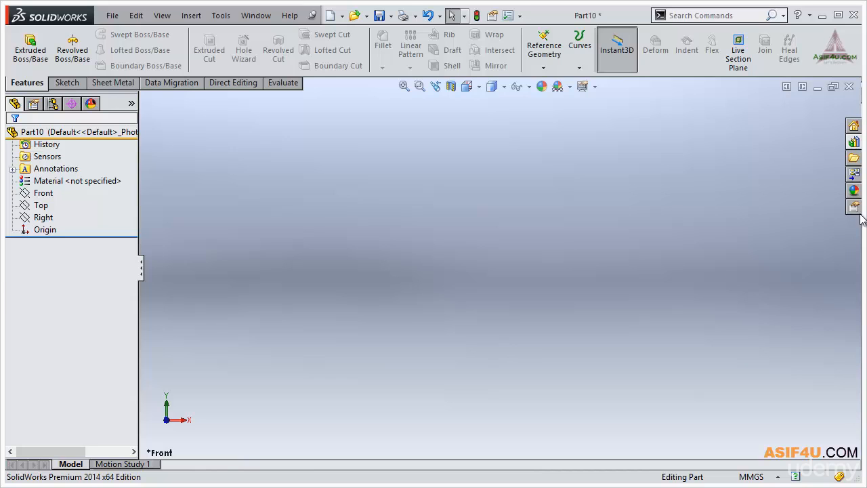
- Look over the view display options, and close the part document without saving it
click(164, 17)
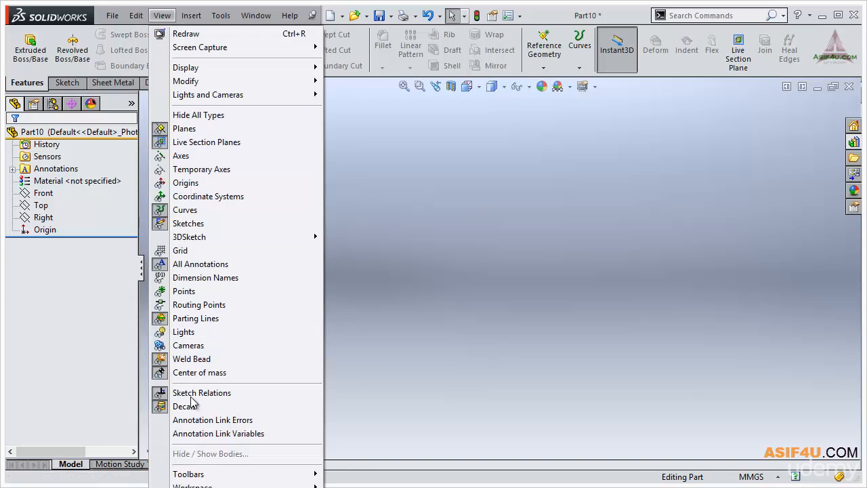
click(828, 118)
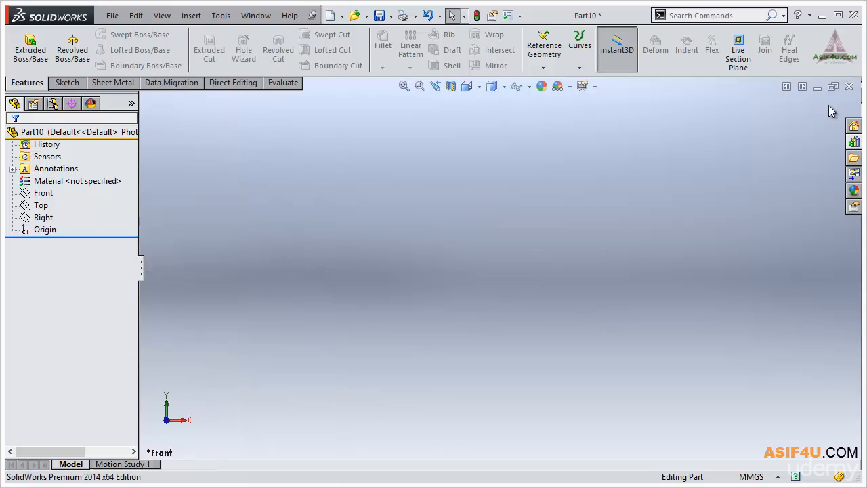
click(850, 87)
click(437, 359)
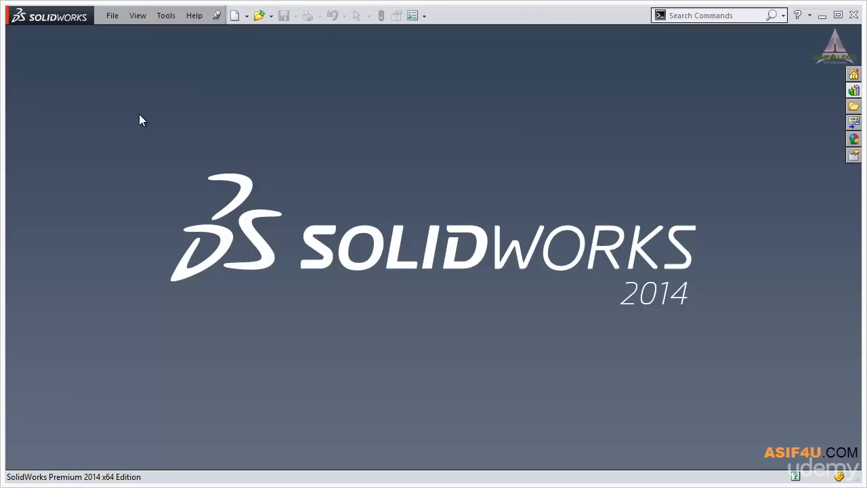
- Turn the Task Pane off and back on
click(135, 17)
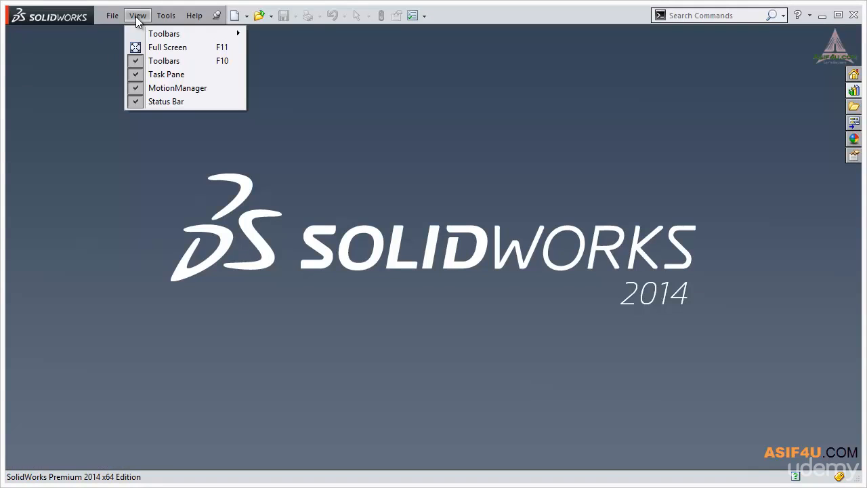
click(138, 74)
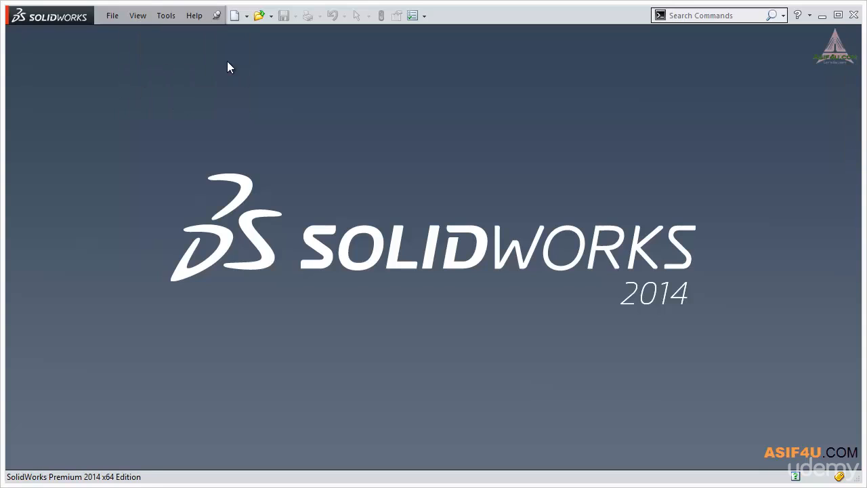
click(145, 17)
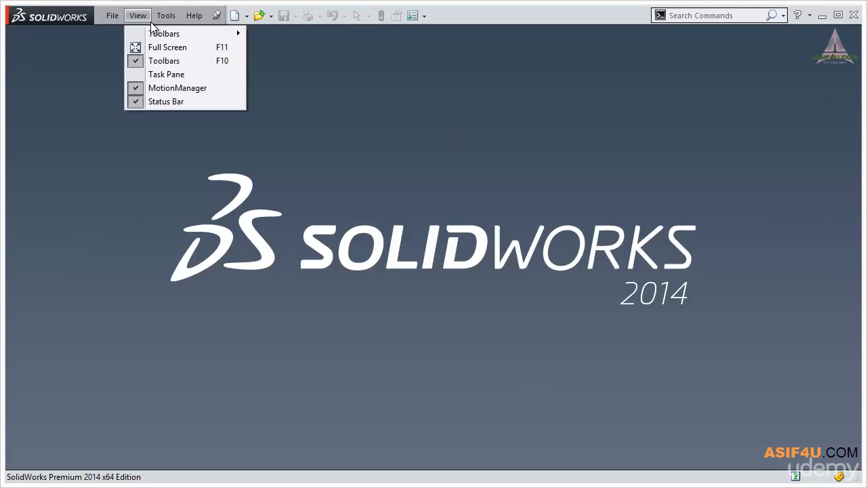
click(155, 74)
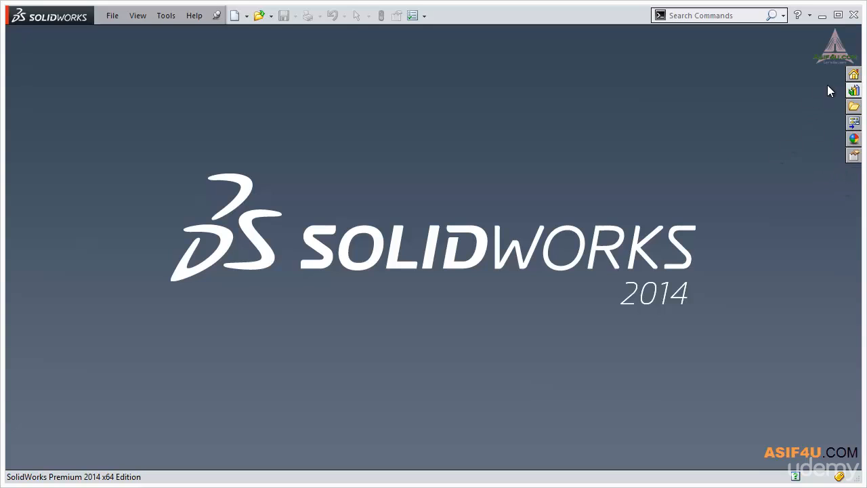
- Open SolidWorks Resources, float the Task Pane over the middle of the workspace, and dock it back
click(853, 76)
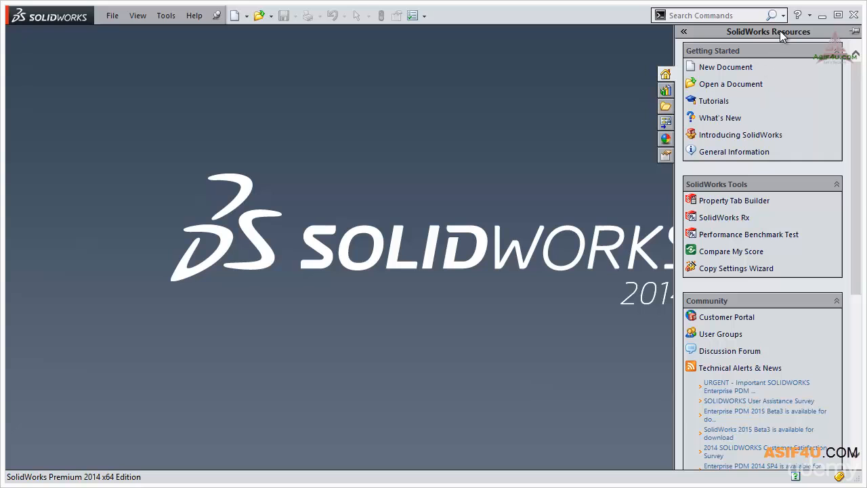
drag(781, 31, 124, 47)
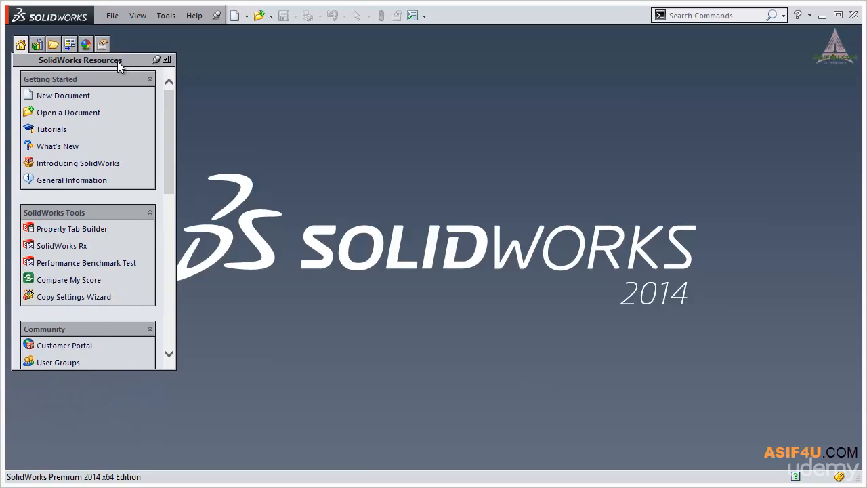
drag(120, 61, 454, 297)
drag(453, 405, 513, 112)
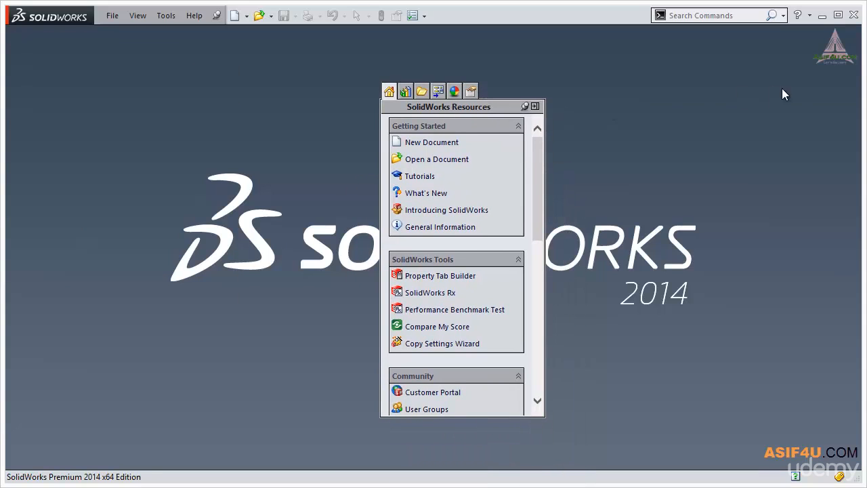
click(534, 107)
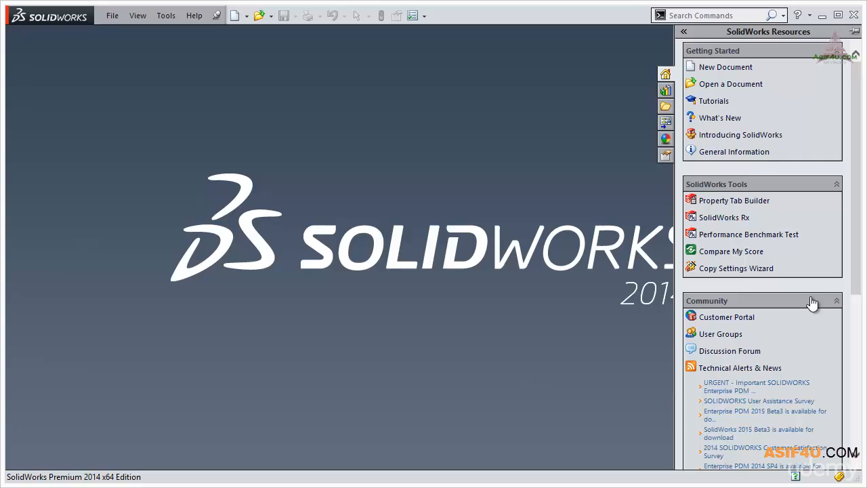
- Review the tools, community links and online resources offered in SolidWorks Resources
scroll(793, 319, down, 4)
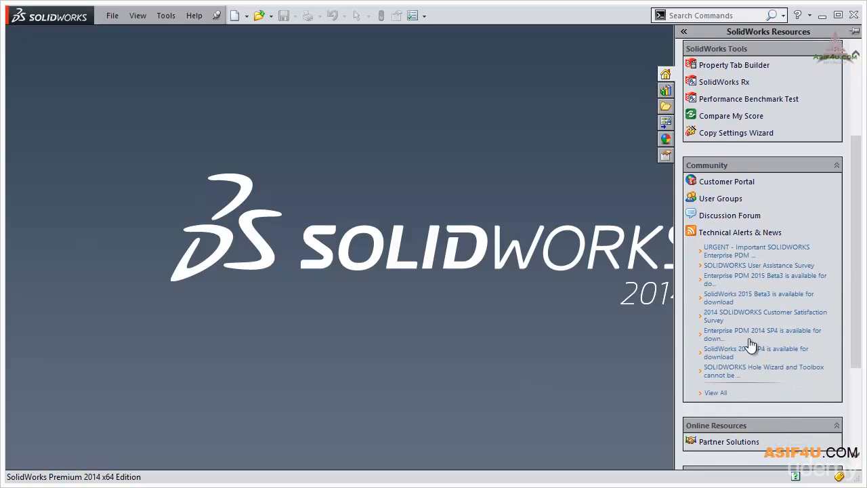